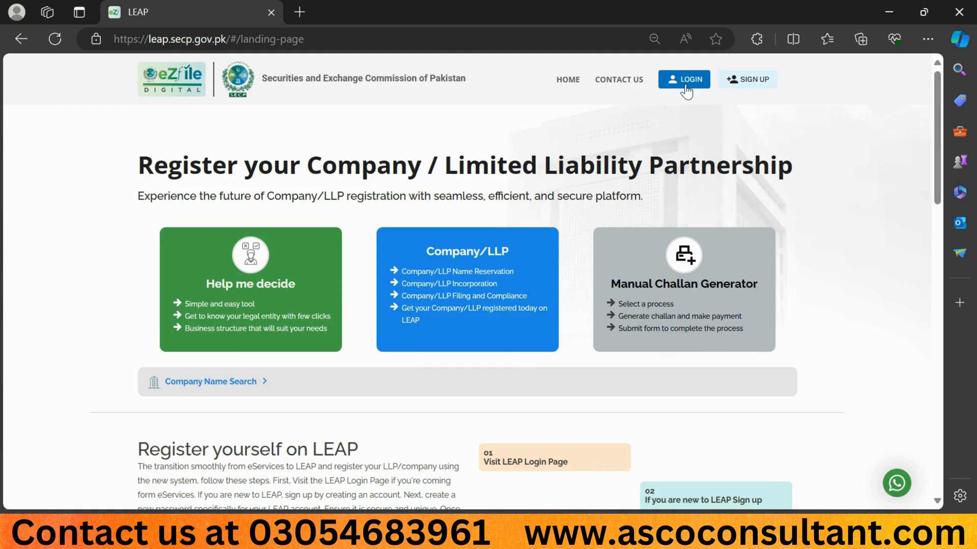
Step: Log in to the LEAP portal with the prefilled account credentials
{"action": "left_click", "coordinate": [680, 85]}
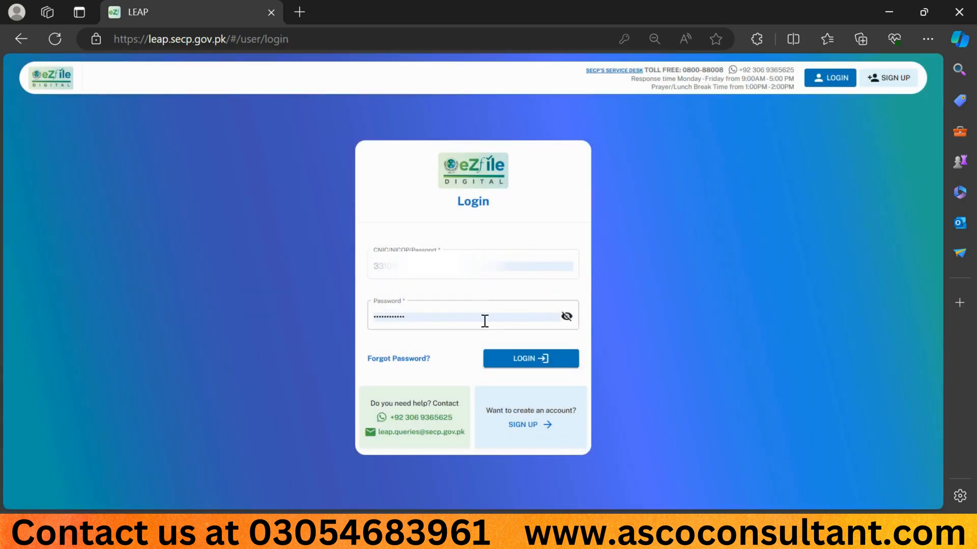
{"action": "left_click", "coordinate": [526, 363]}
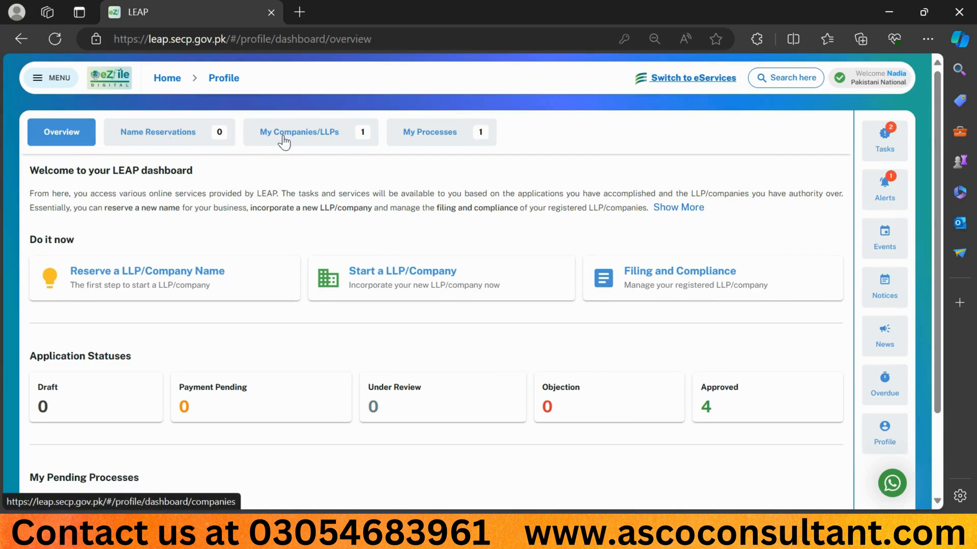
Step: Open the details of the registered company from the list of incorporated LLPs/companies
{"action": "left_click", "coordinate": [283, 137]}
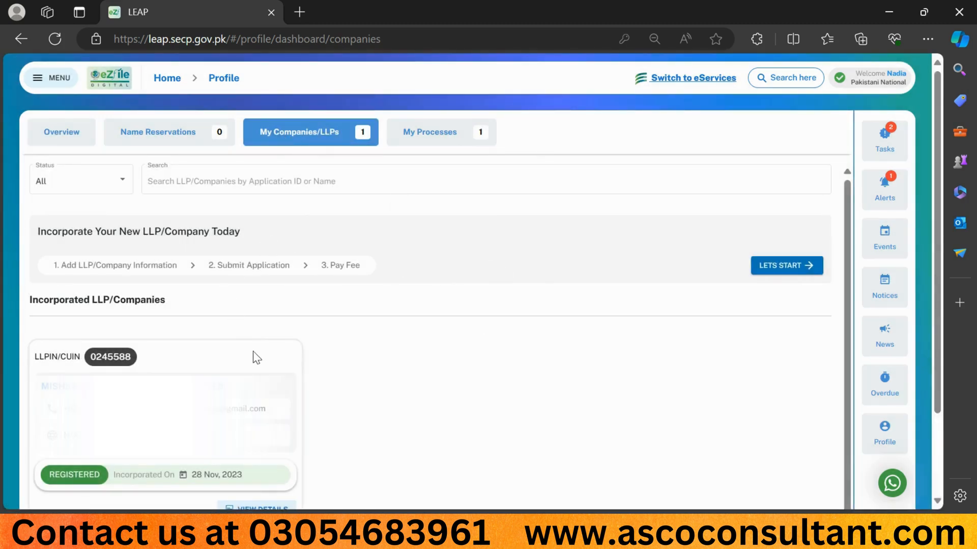
{"action": "scroll", "coordinate": [253, 352], "scroll_direction": "down", "scroll_amount": 1}
{"action": "scroll", "coordinate": [253, 356], "scroll_direction": "down", "scroll_amount": 3}
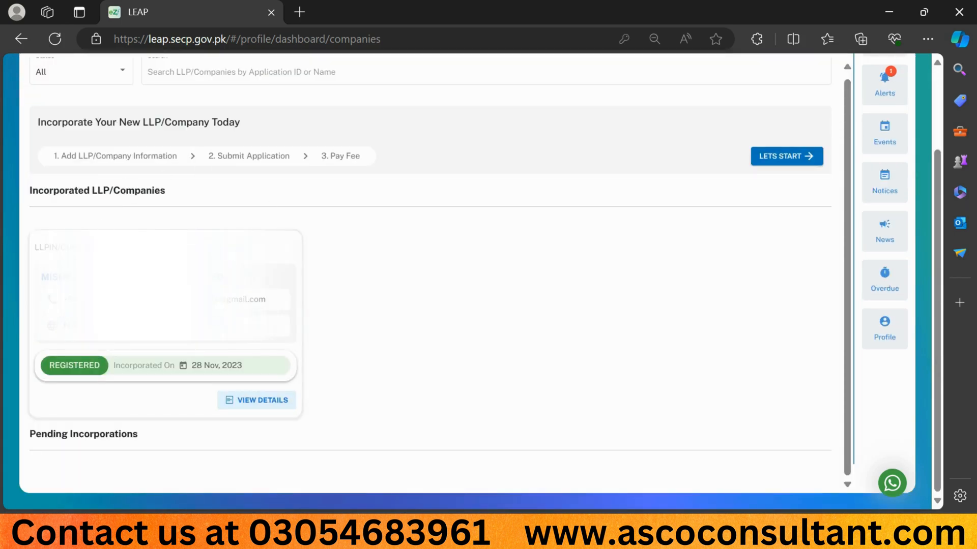
{"action": "left_click", "coordinate": [261, 402]}
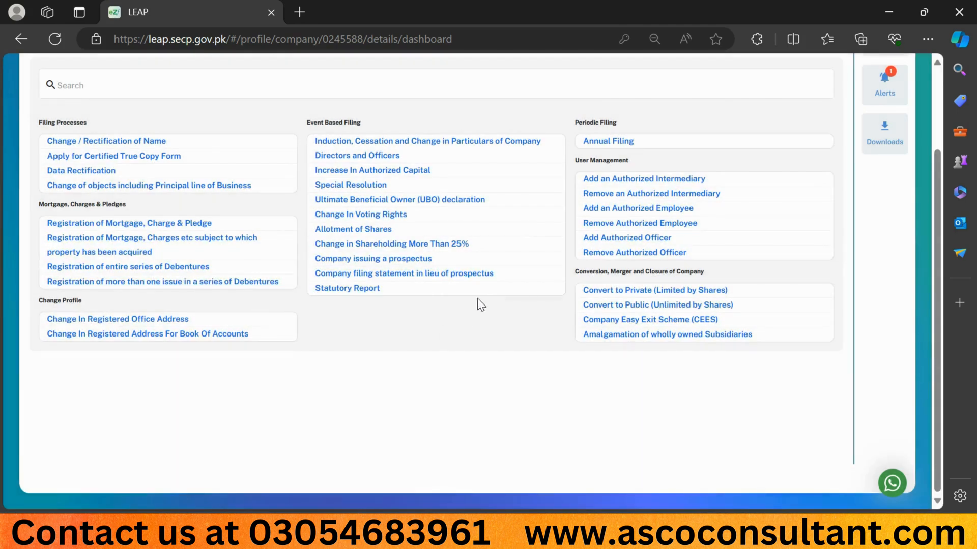
Step: Start a Change In Registered Office Address filing for the company
{"action": "scroll", "coordinate": [534, 185], "scroll_direction": "up", "scroll_amount": 3}
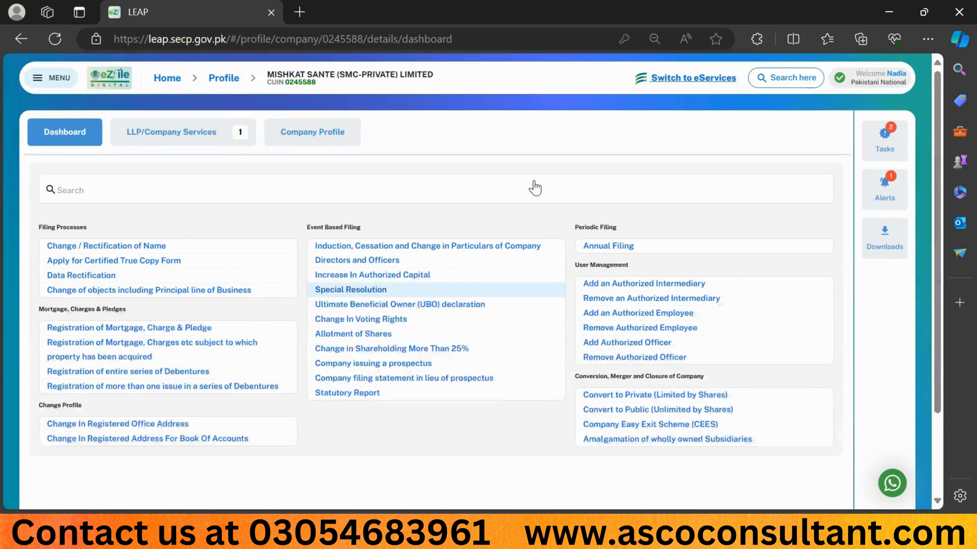
{"action": "scroll", "coordinate": [534, 185], "scroll_direction": "down", "scroll_amount": 2}
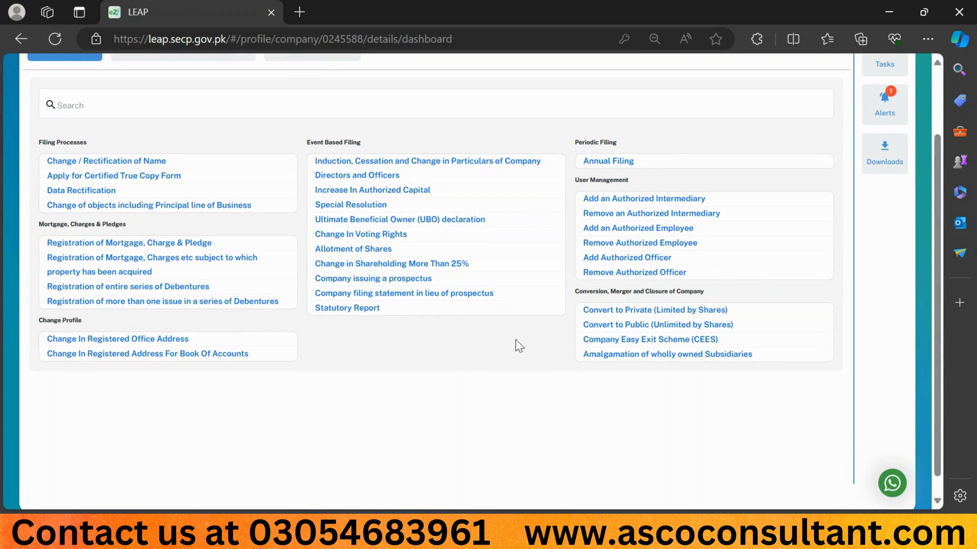
{"action": "left_click", "coordinate": [87, 115]}
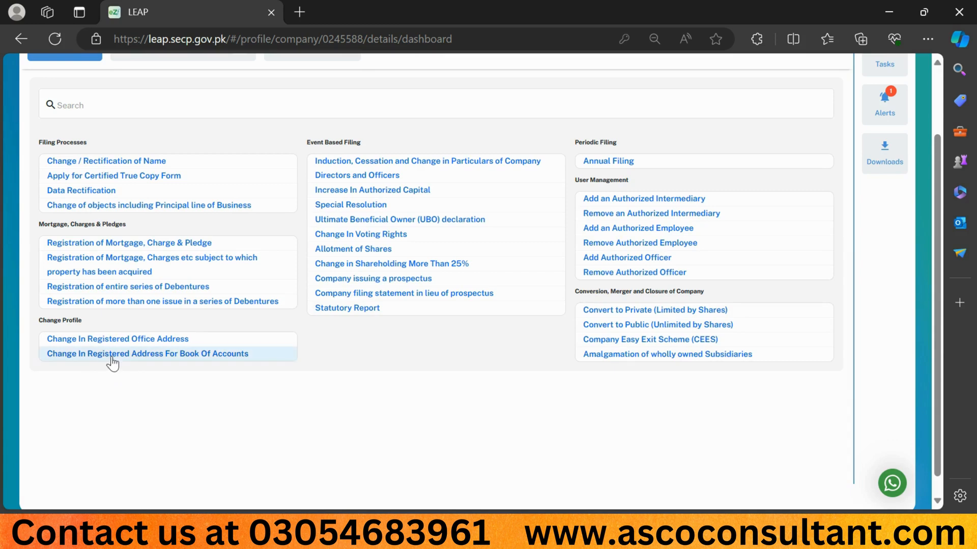
{"action": "left_click", "coordinate": [160, 336]}
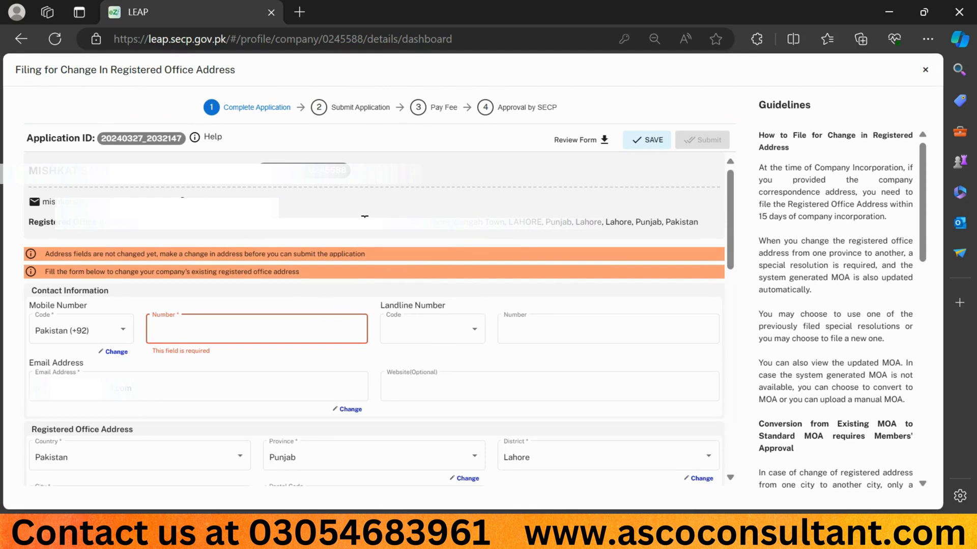
Step: Enter the company's mobile number in the filing's contact information
{"action": "scroll", "coordinate": [326, 231], "scroll_direction": "down", "scroll_amount": 2}
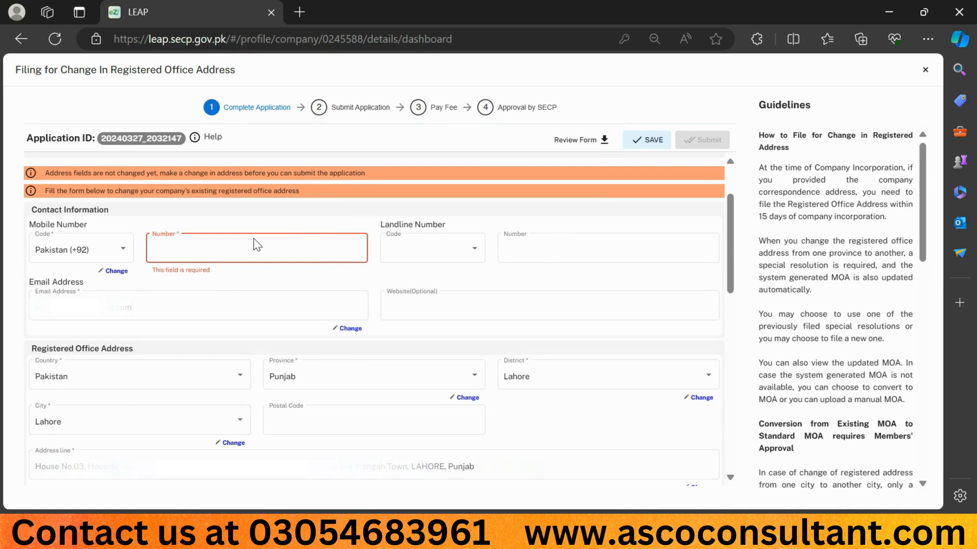
{"action": "type", "text": "32"}
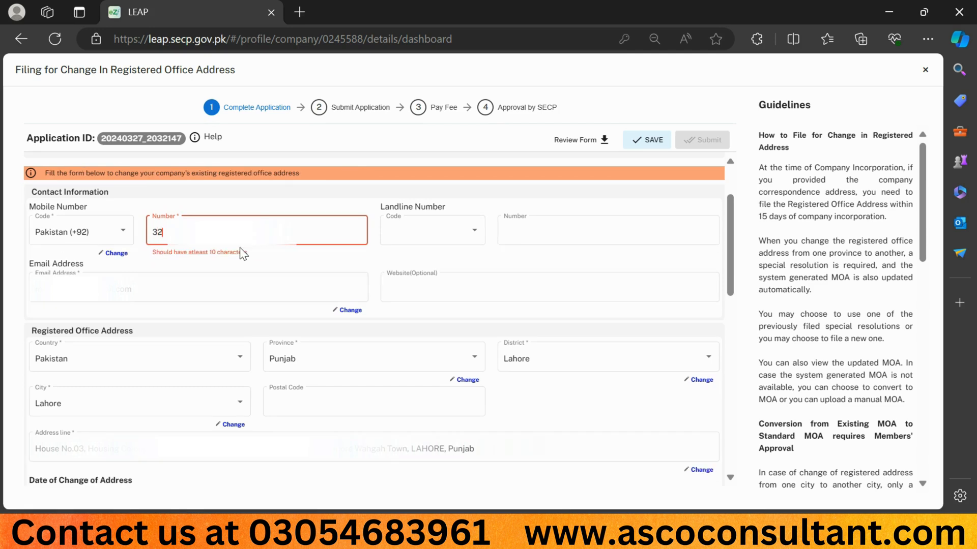
{"action": "type", "text": "01"}
{"action": "left_click", "coordinate": [515, 260]}
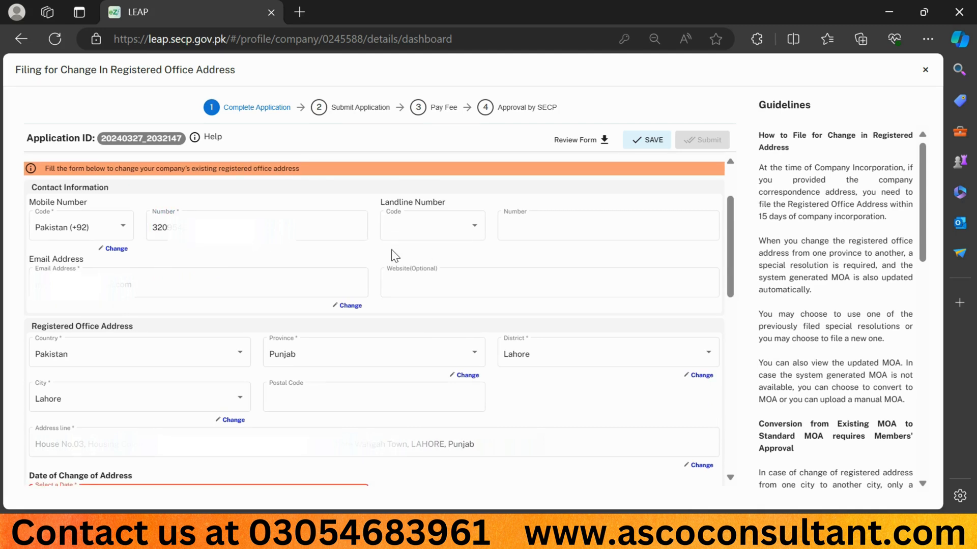
Step: Unlock the registered office address line, clear the existing text and enter the new office address
{"action": "scroll", "coordinate": [395, 255], "scroll_direction": "down", "scroll_amount": 1}
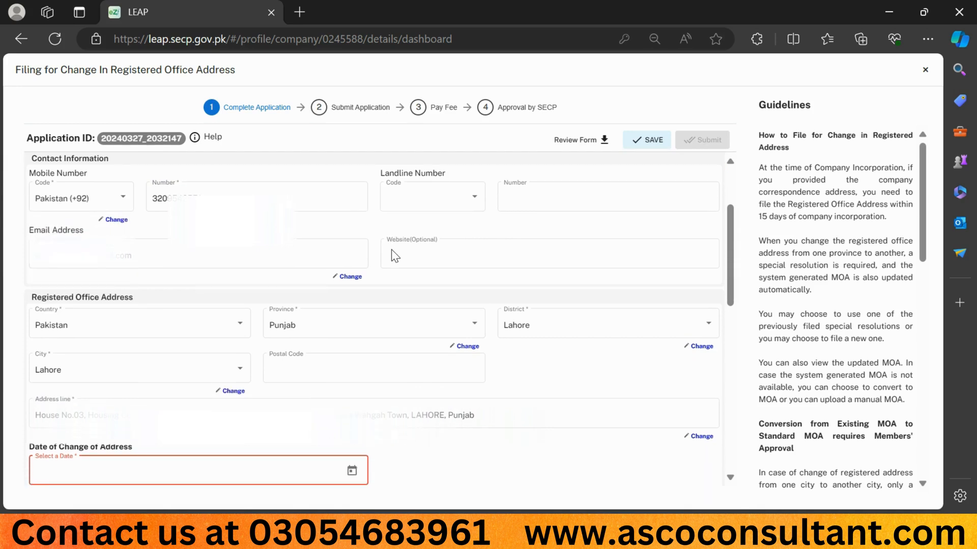
{"action": "left_click", "coordinate": [391, 249]}
{"action": "scroll", "coordinate": [502, 371], "scroll_direction": "down", "scroll_amount": 1}
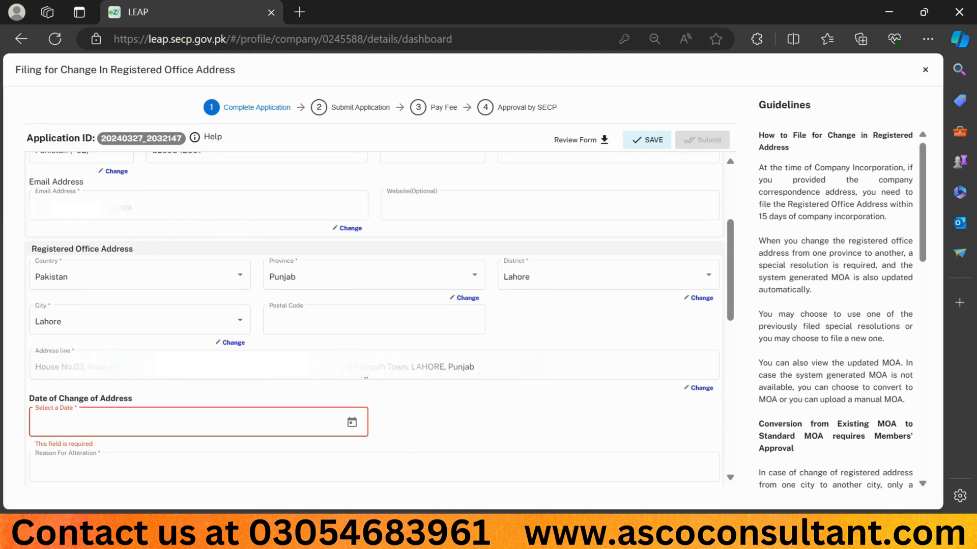
{"action": "left_click", "coordinate": [697, 389]}
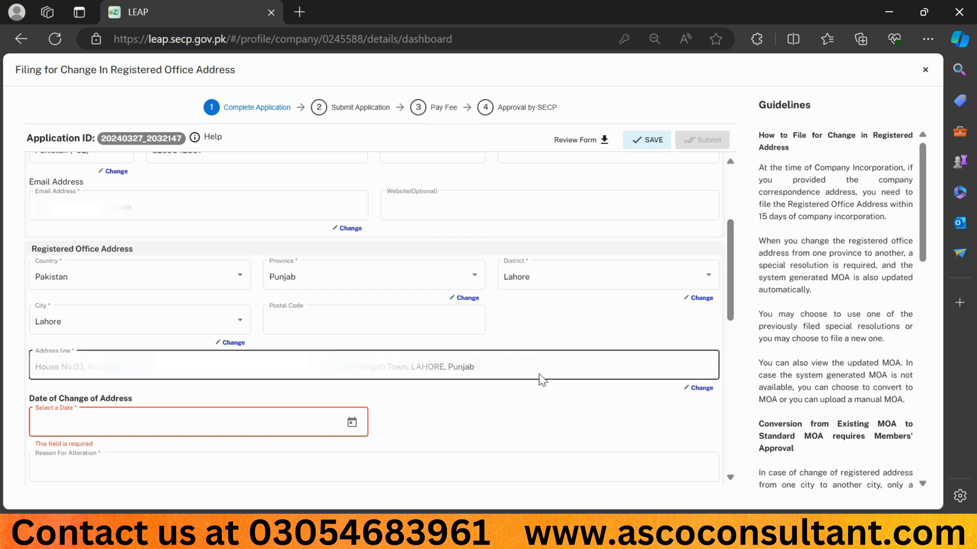
{"action": "left_click", "coordinate": [504, 367]}
{"action": "key", "text": "BackSpace"}
{"action": "key", "text": "BackSpace"}
{"action": "key", "text": "BackSpace"}
{"action": "key", "text": "BackSpace"}
{"action": "key", "text": "BackSpace"}
{"action": "key", "text": "BackSpace"}
{"action": "key", "text": "BackSpace"}
{"action": "key", "text": "BackSpace"}
{"action": "key", "text": "BackSpace"}
{"action": "key", "text": "BackSpace"}
{"action": "key", "text": "BackSpace"}
{"action": "key", "text": "BackSpace"}
{"action": "key", "text": "BackSpace"}
{"action": "key", "text": "BackSpace"}
{"action": "key", "text": "BackSpace"}
{"action": "key", "text": "BackSpace"}
{"action": "key", "text": "BackSpace"}
{"action": "key", "text": "BackSpace"}
{"action": "key", "text": "BackSpace"}
{"action": "key", "text": "BackSpace"}
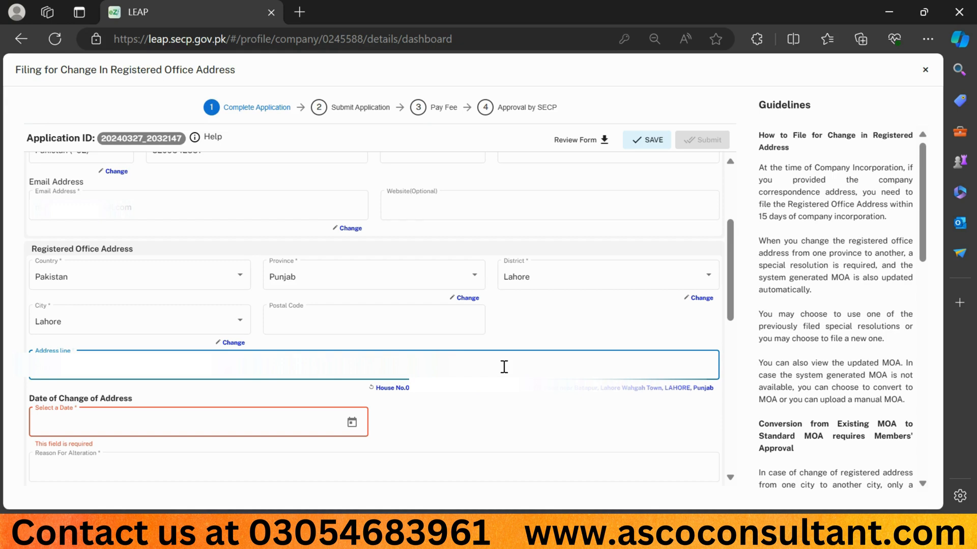
{"action": "key", "text": "Caps_Lock"}
{"action": "key", "text": "Caps_Lock"}
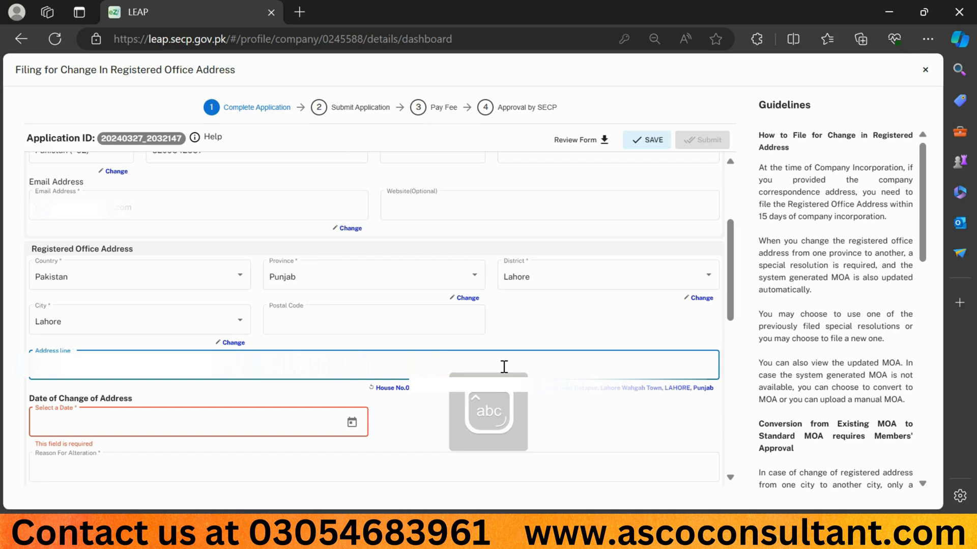
{"action": "key", "text": "Caps_Lock"}
{"action": "key", "text": "Caps_Lock"}
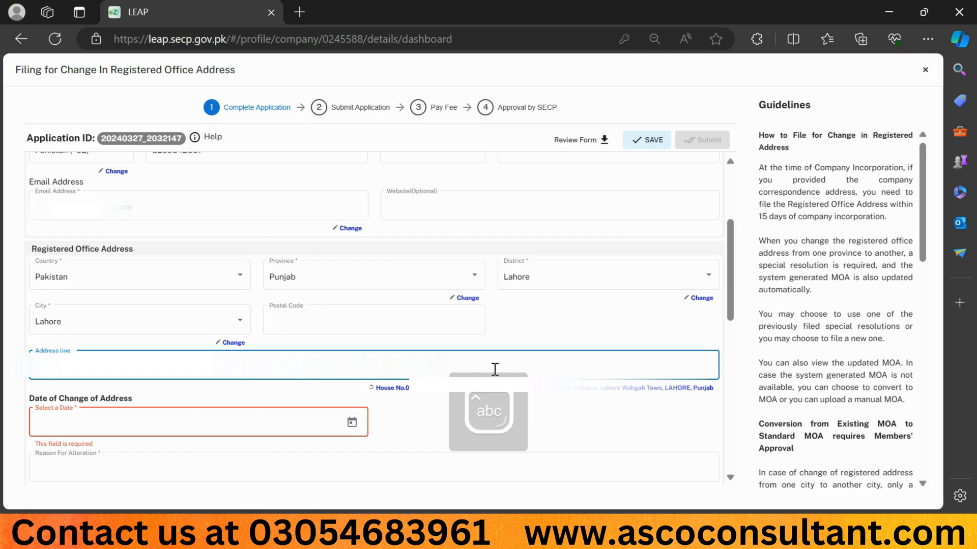
Step: Set the date of change of address to 26/03/2024 and enter the reason "Relocation to better accommodate operational needs and facilitate growth."
{"action": "left_click", "coordinate": [351, 424]}
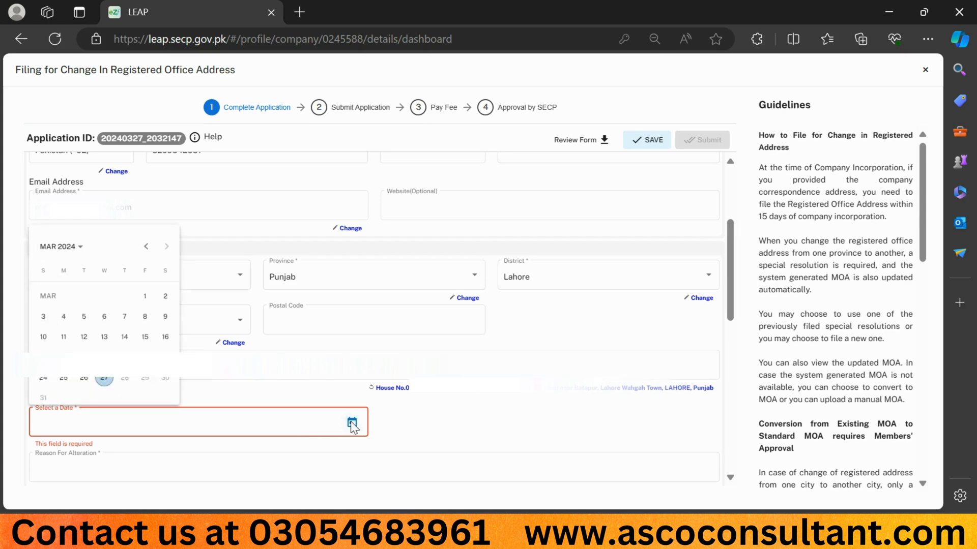
{"action": "left_click", "coordinate": [84, 380]}
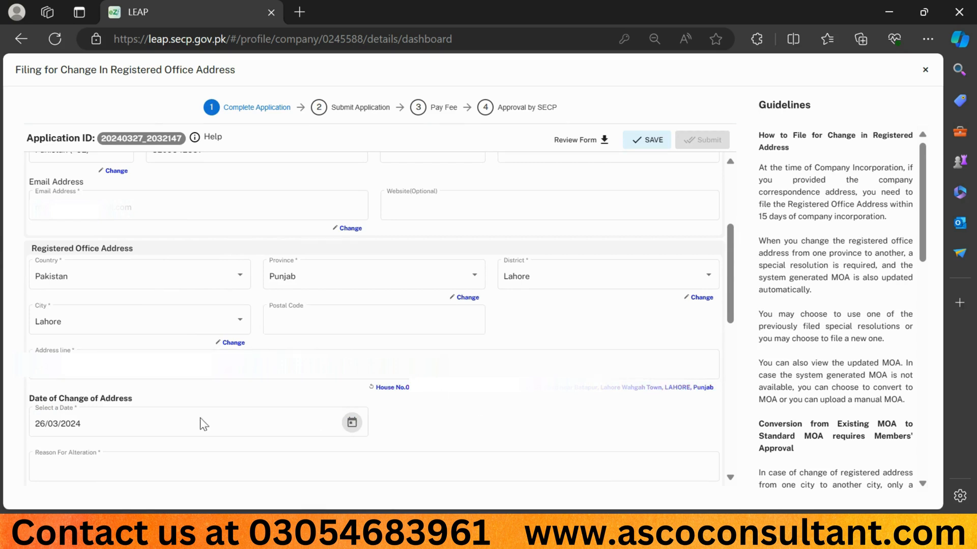
{"action": "scroll", "coordinate": [247, 388], "scroll_direction": "down", "scroll_amount": 1}
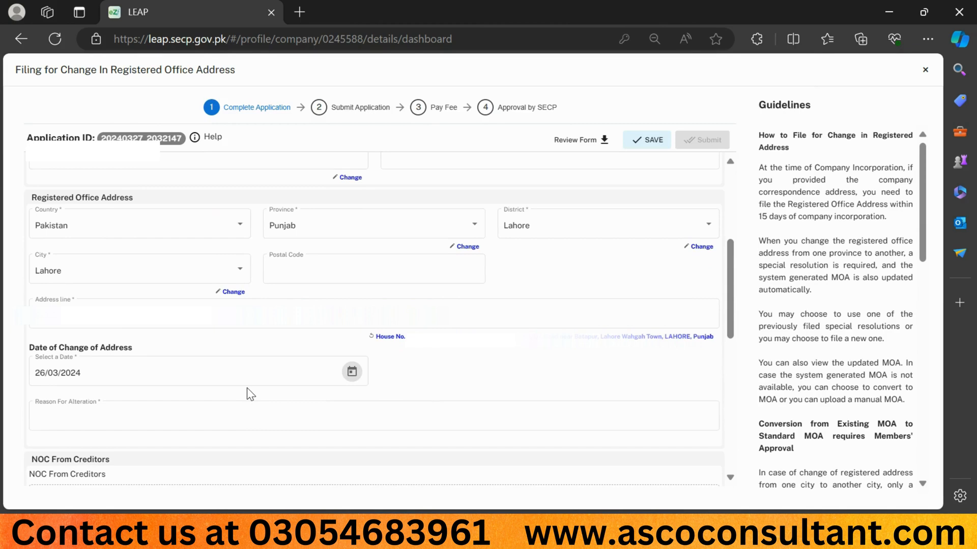
{"action": "left_click", "coordinate": [61, 415]}
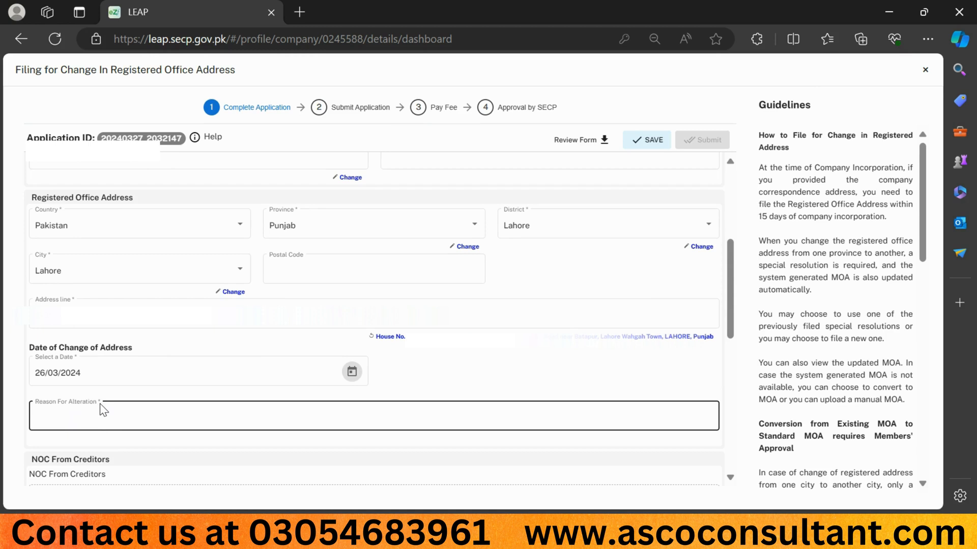
{"action": "left_click", "coordinate": [93, 327]}
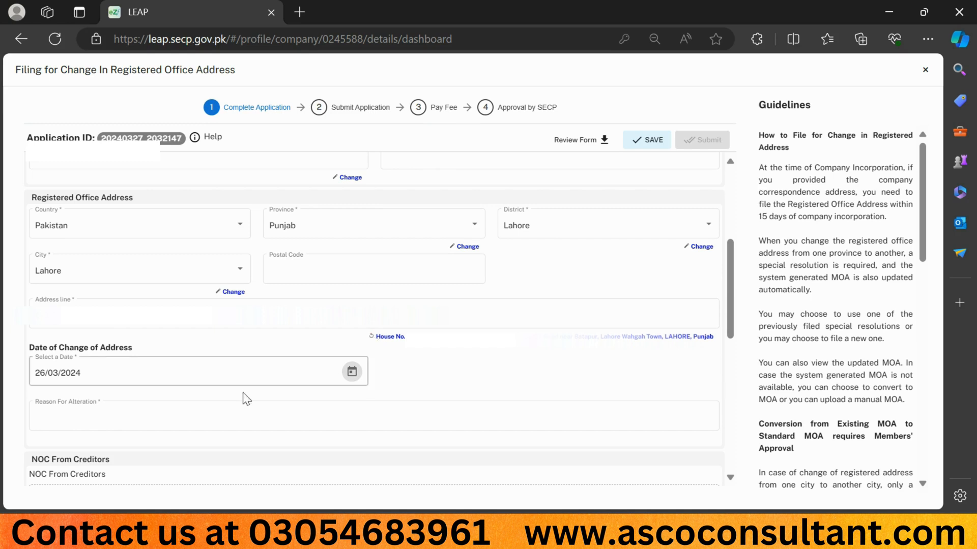
{"action": "left_click", "coordinate": [195, 405]}
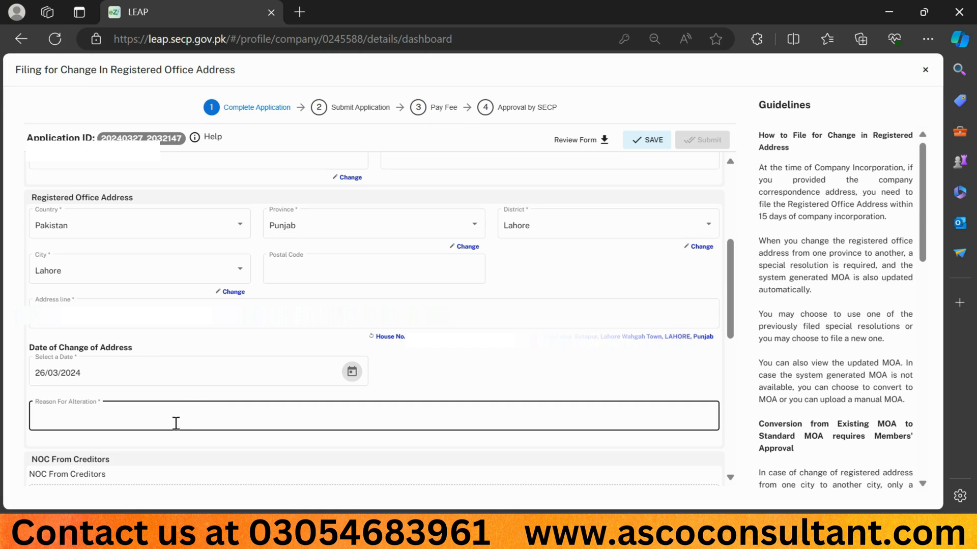
{"action": "left_click", "coordinate": [177, 419]}
{"action": "type", "text": "Relocation to better accommodate operational needs and facilitate growth"}
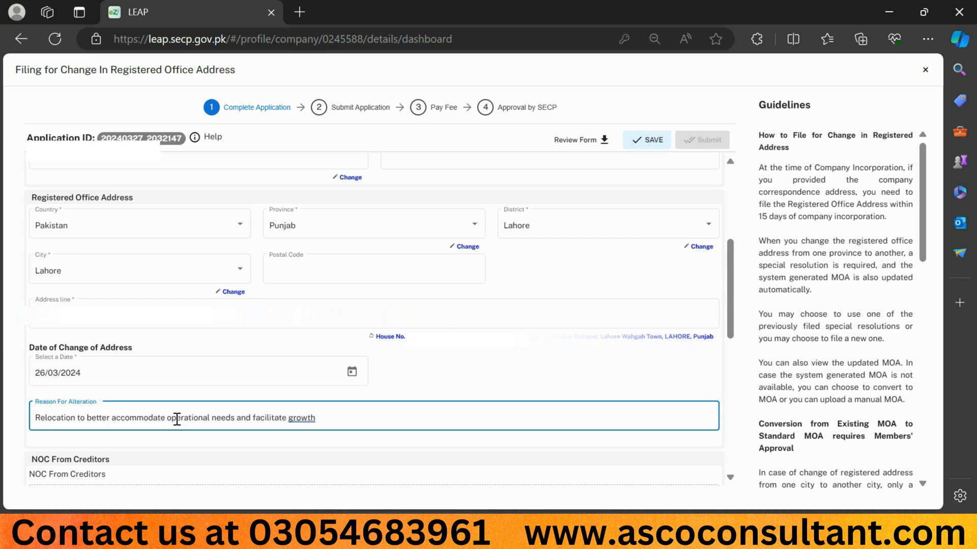
{"action": "type", "text": "."}
Step: Switch to Word and review the NOC From Creditors letter for the change of registered office address
{"action": "scroll", "coordinate": [246, 410], "scroll_direction": "down", "scroll_amount": 2}
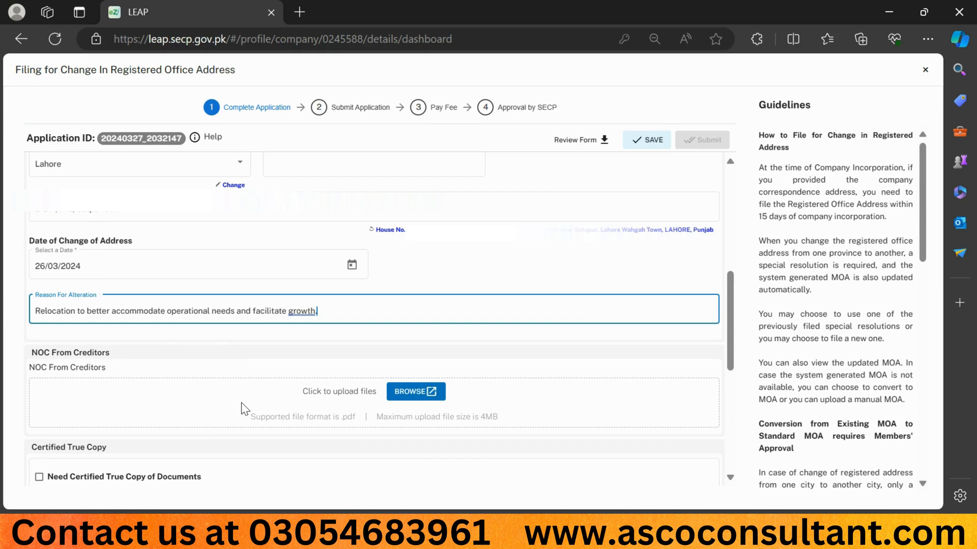
{"action": "left_click", "coordinate": [241, 402]}
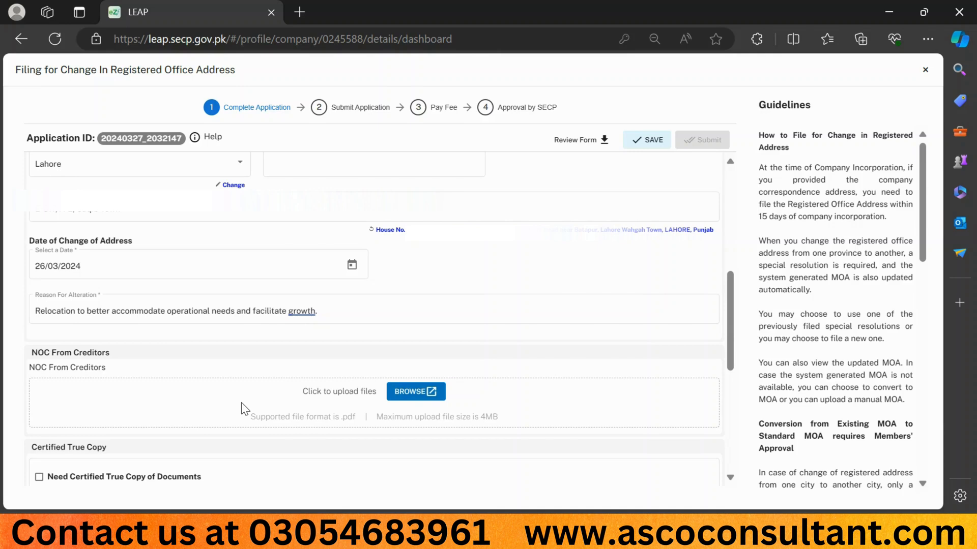
{"action": "key", "text": "alt+Tab"}
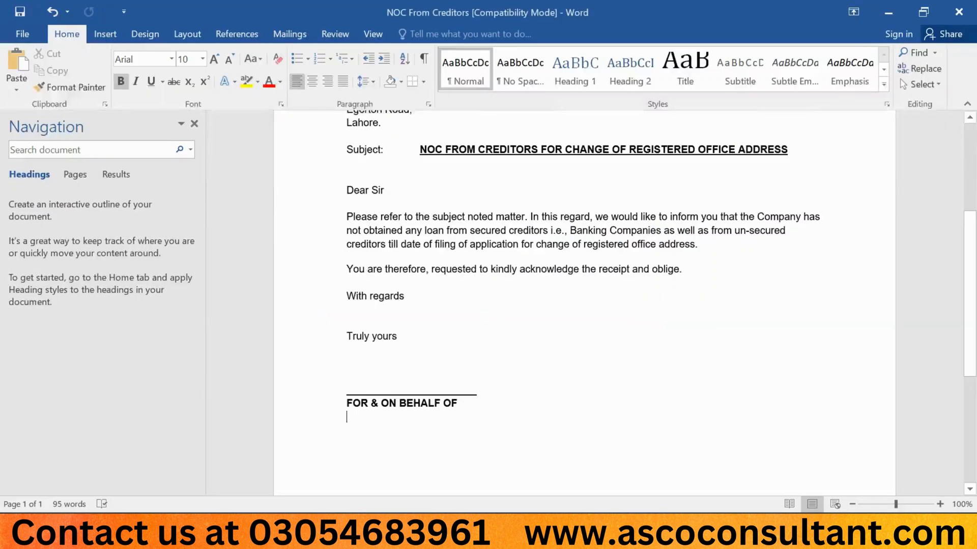
{"action": "scroll", "coordinate": [618, 348], "scroll_direction": "up", "scroll_amount": 2}
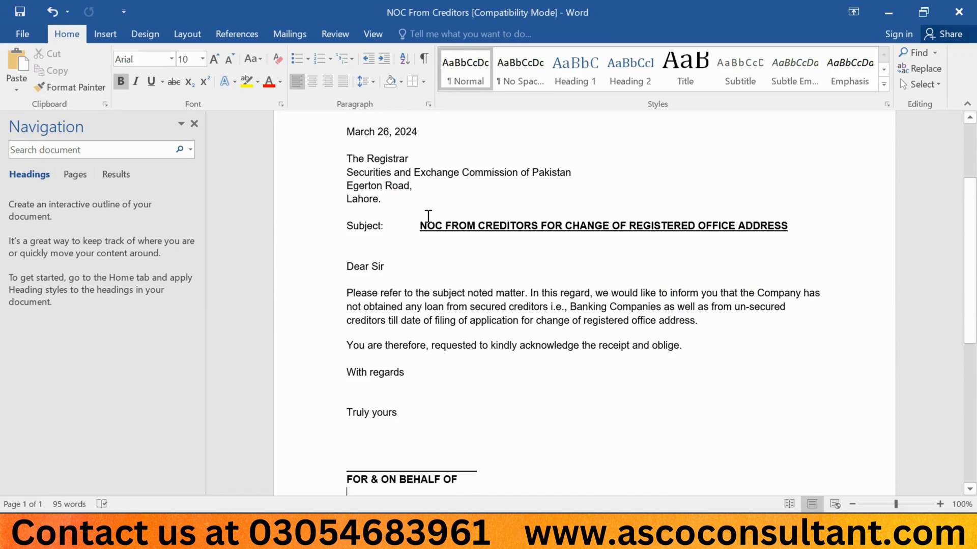
{"action": "scroll", "coordinate": [427, 216], "scroll_direction": "down", "scroll_amount": 1}
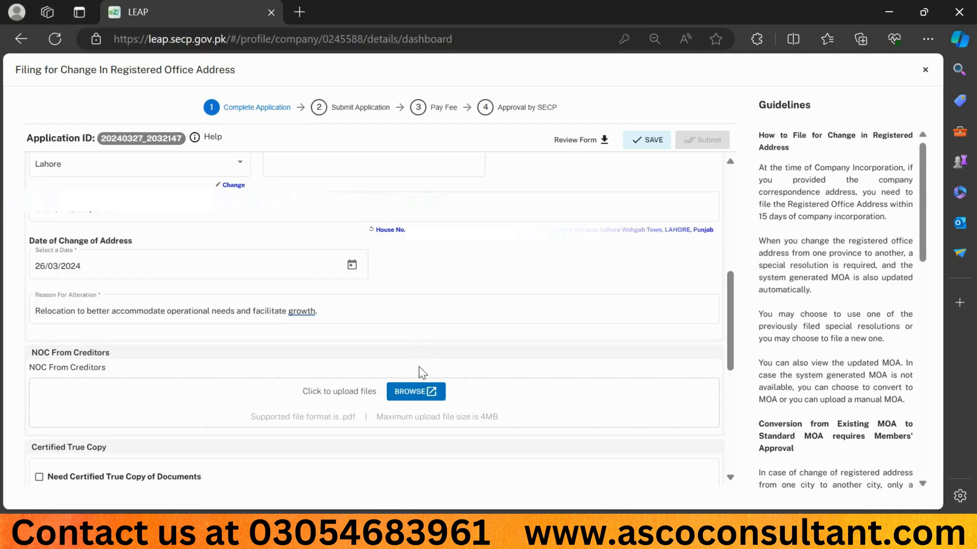
Step: Upload the NOC From Creditors PDF to the NOC From Creditors section of the filing
{"action": "left_click", "coordinate": [413, 395]}
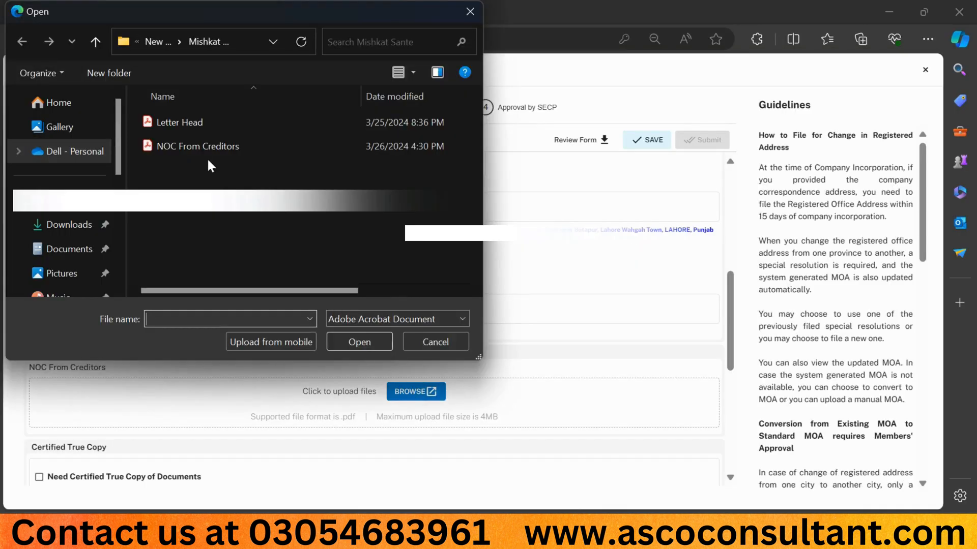
{"action": "left_click", "coordinate": [205, 150]}
{"action": "double_click", "coordinate": [206, 149]}
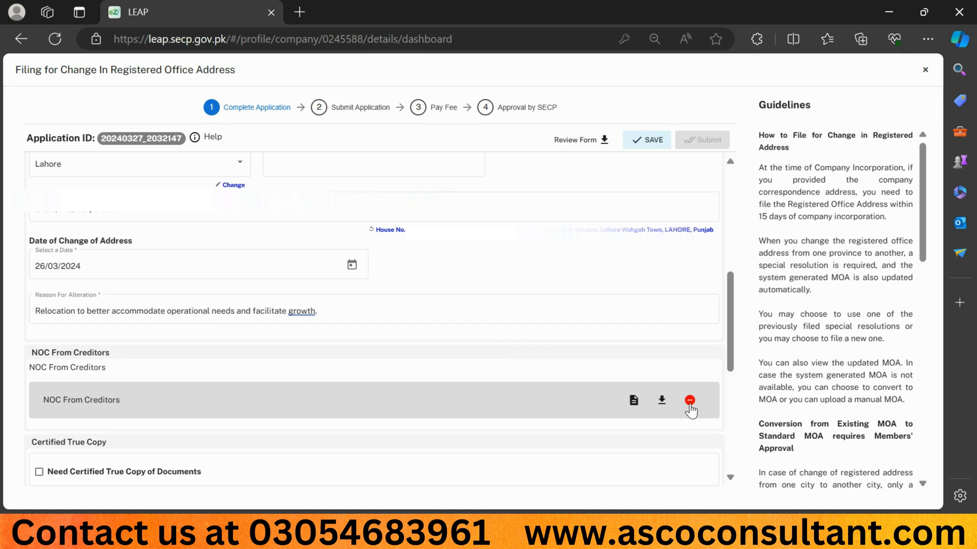
Step: Preview the uploaded NOC From Creditors document, look through its page, and return to the filing form
{"action": "left_click", "coordinate": [634, 401]}
{"action": "scroll", "coordinate": [467, 297], "scroll_direction": "down", "scroll_amount": 5}
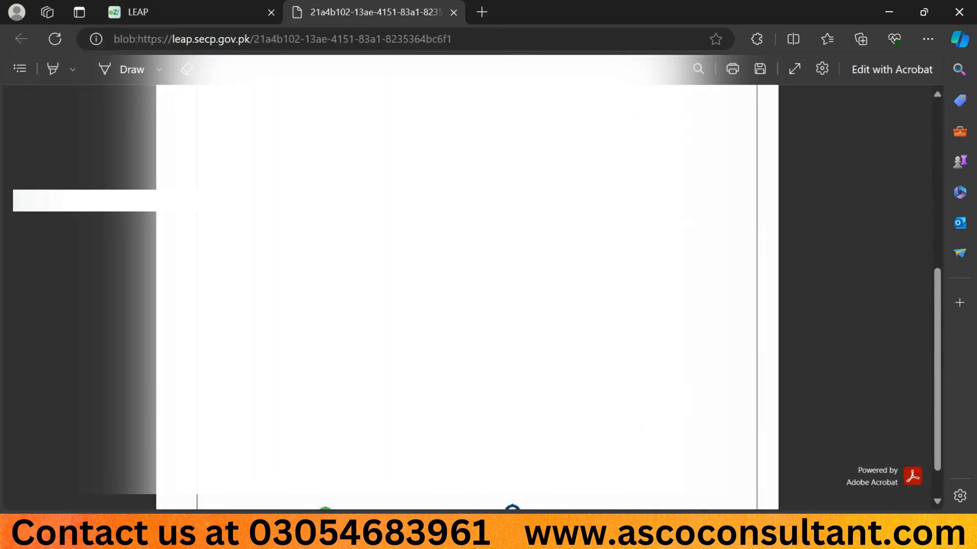
{"action": "scroll", "coordinate": [467, 297], "scroll_direction": "up", "scroll_amount": 3}
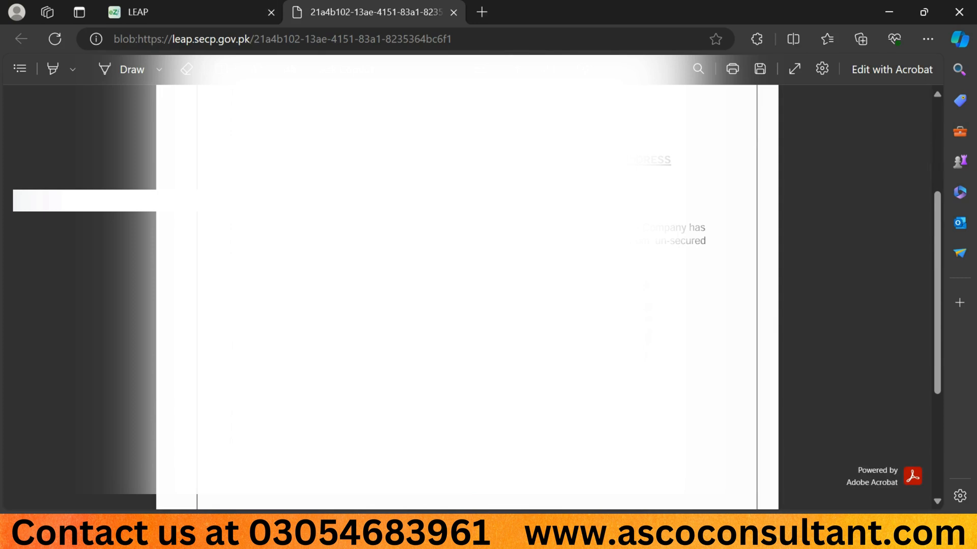
{"action": "left_click", "coordinate": [160, 10]}
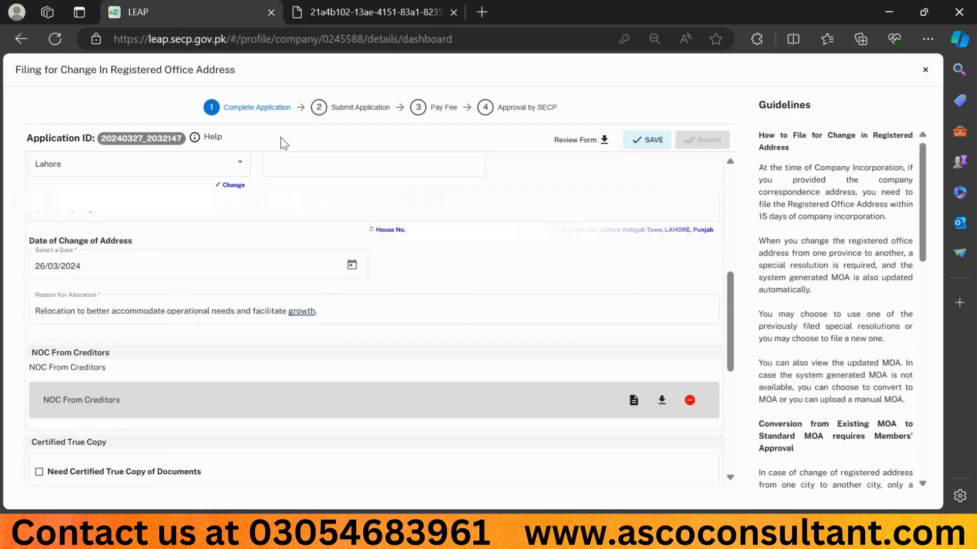
{"action": "scroll", "coordinate": [353, 304], "scroll_direction": "down", "scroll_amount": 3}
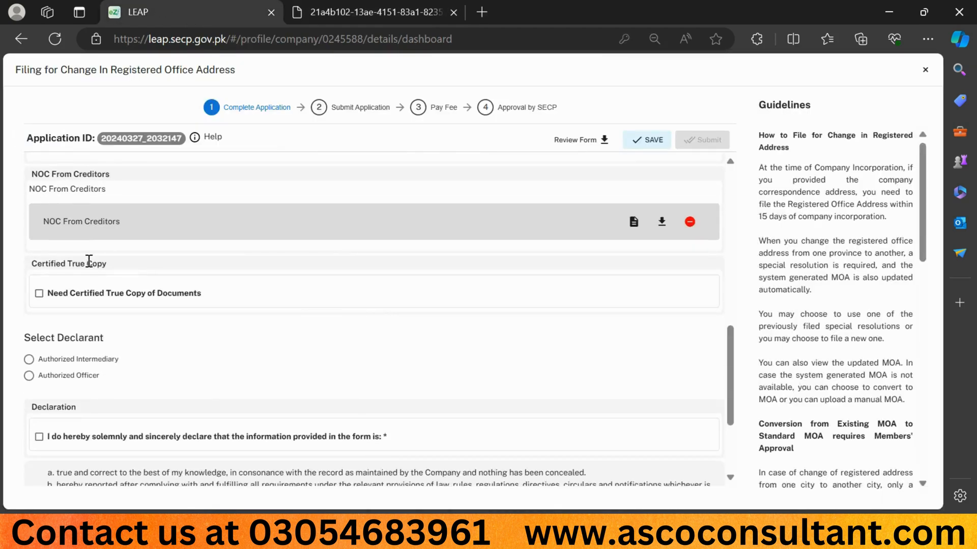
{"action": "scroll", "coordinate": [203, 316], "scroll_direction": "down", "scroll_amount": 1}
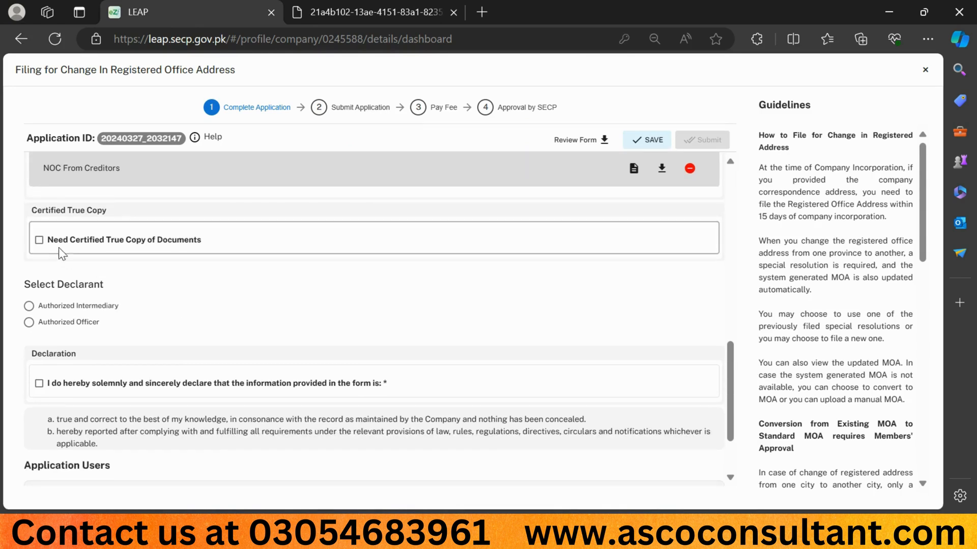
{"action": "left_click", "coordinate": [39, 240]}
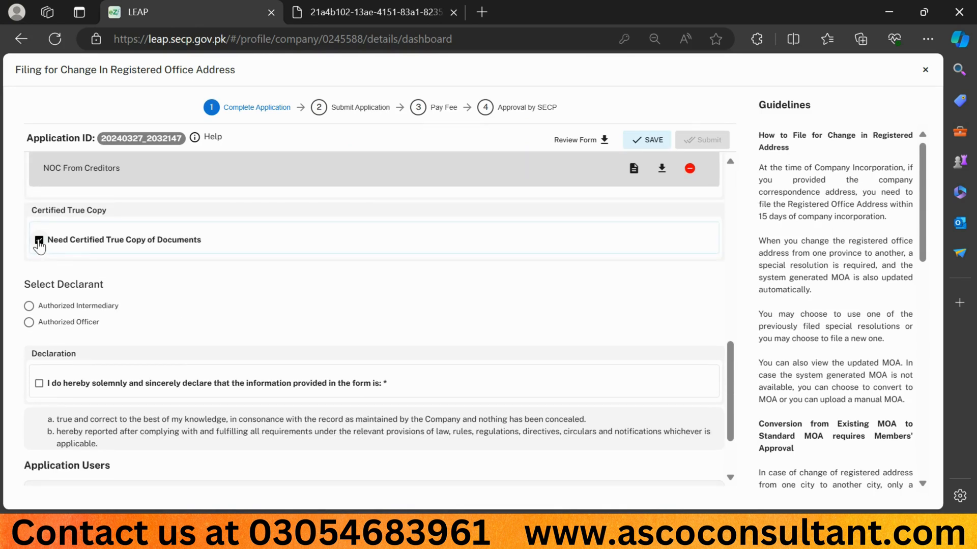
{"action": "left_click", "coordinate": [39, 240]}
Step: Select Authorized Officer as the declarant and accept the declaration about the information provided in the form
{"action": "scroll", "coordinate": [179, 344], "scroll_direction": "down", "scroll_amount": 1}
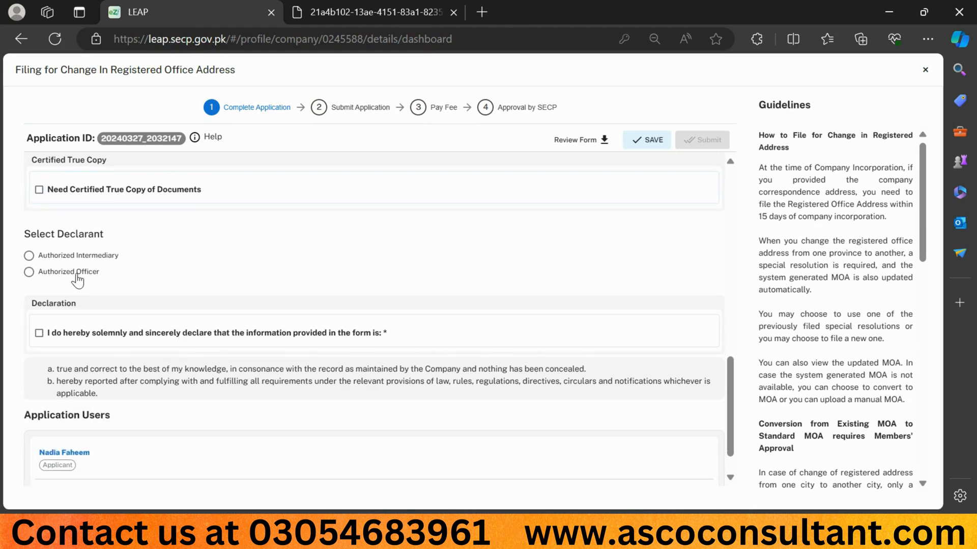
{"action": "left_click", "coordinate": [51, 275]}
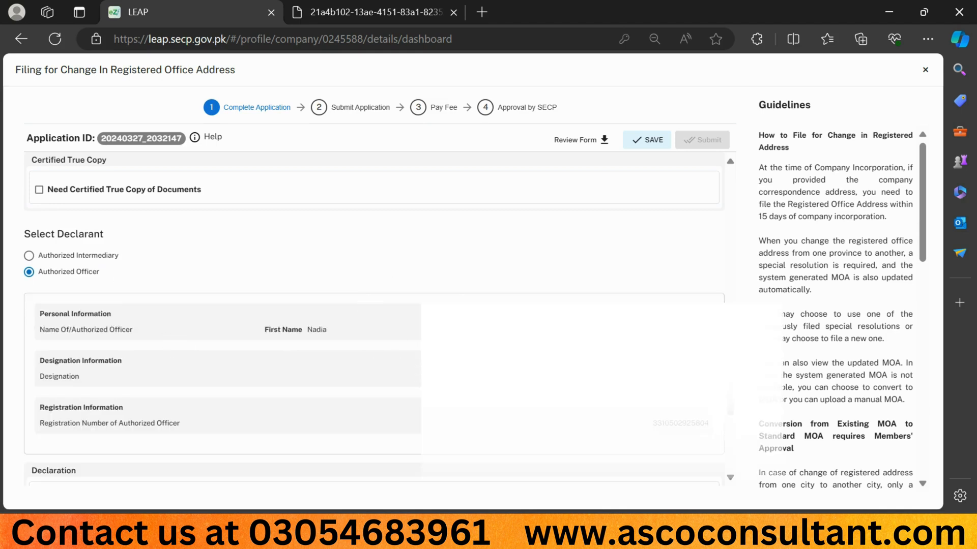
{"action": "scroll", "coordinate": [255, 313], "scroll_direction": "down", "scroll_amount": 4}
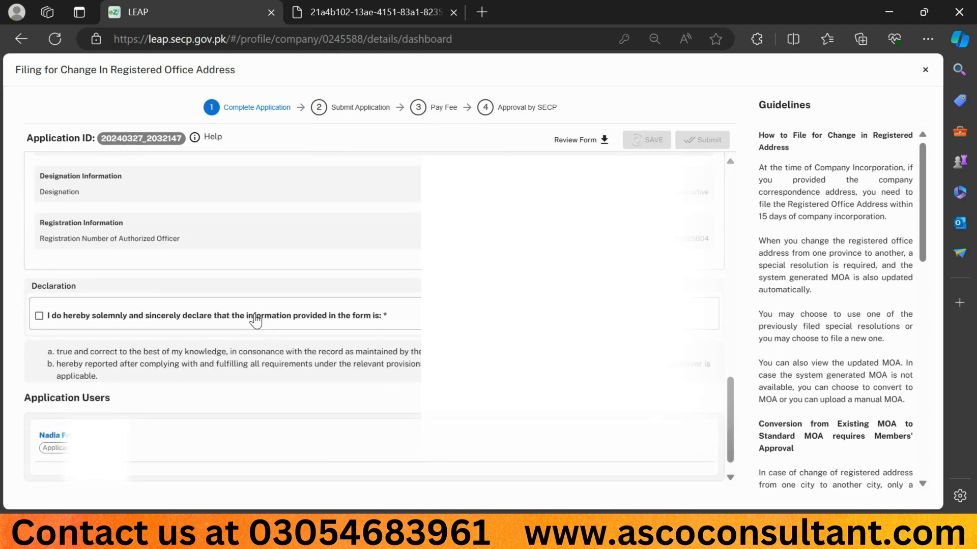
{"action": "left_click", "coordinate": [39, 295]}
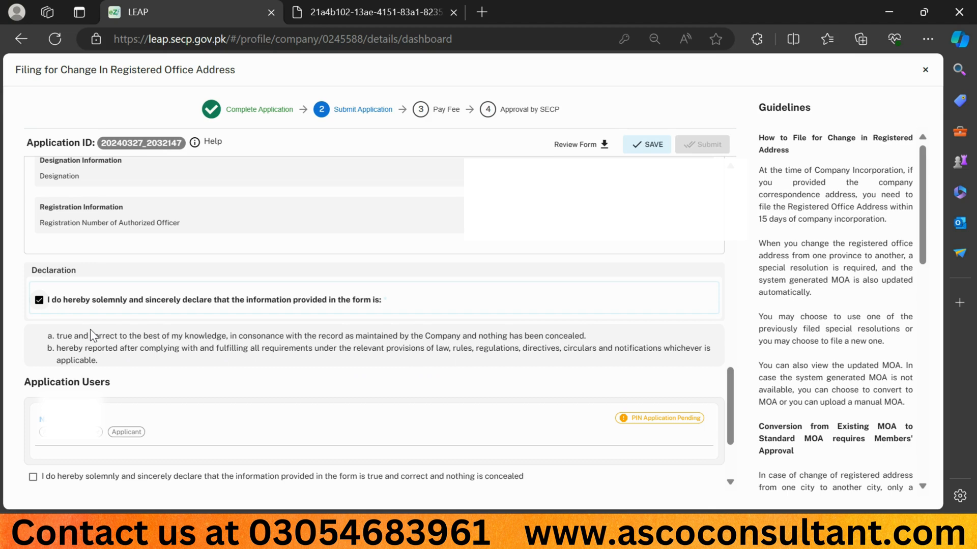
Step: Confirm the applicant's true-and-correct declaration, enter and apply the digital signature PIN, and decline the browser's offer to update the saved password
{"action": "scroll", "coordinate": [90, 328], "scroll_direction": "down", "scroll_amount": 2}
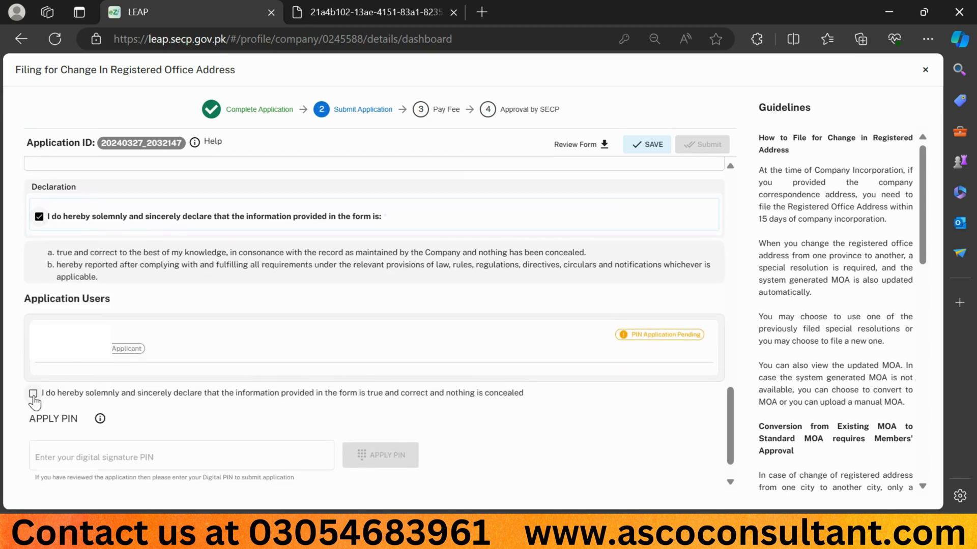
{"action": "left_click", "coordinate": [33, 394]}
{"action": "type", "text": "•••"}
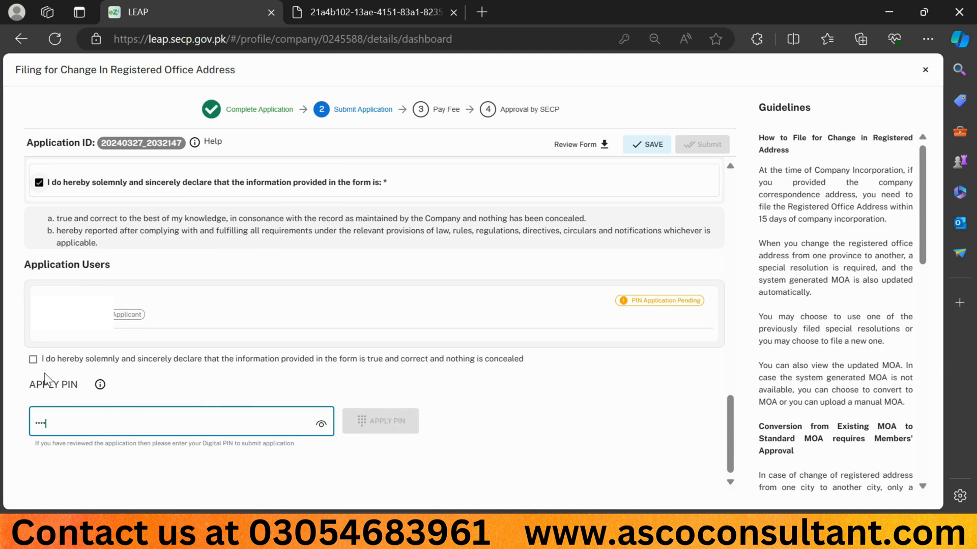
{"action": "left_click", "coordinate": [33, 359]}
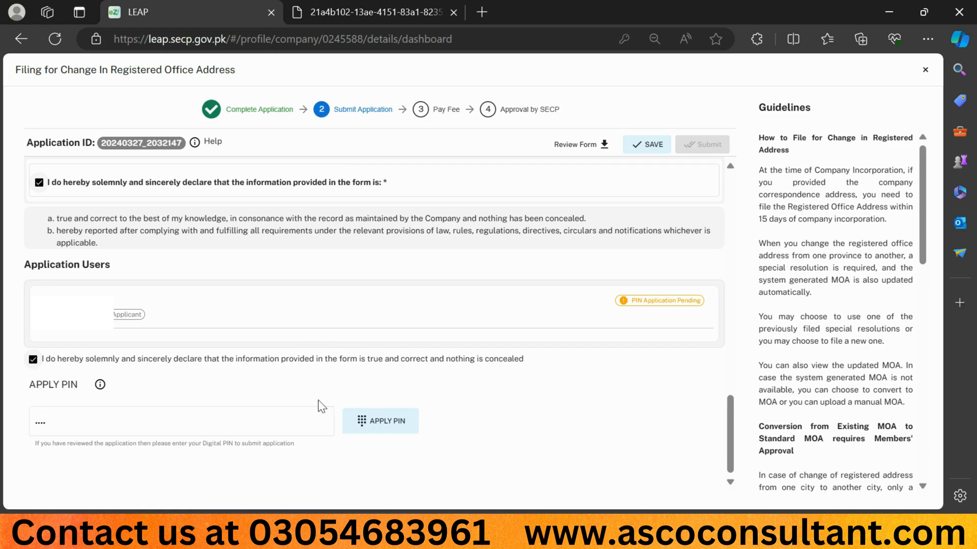
{"action": "left_click", "coordinate": [383, 422]}
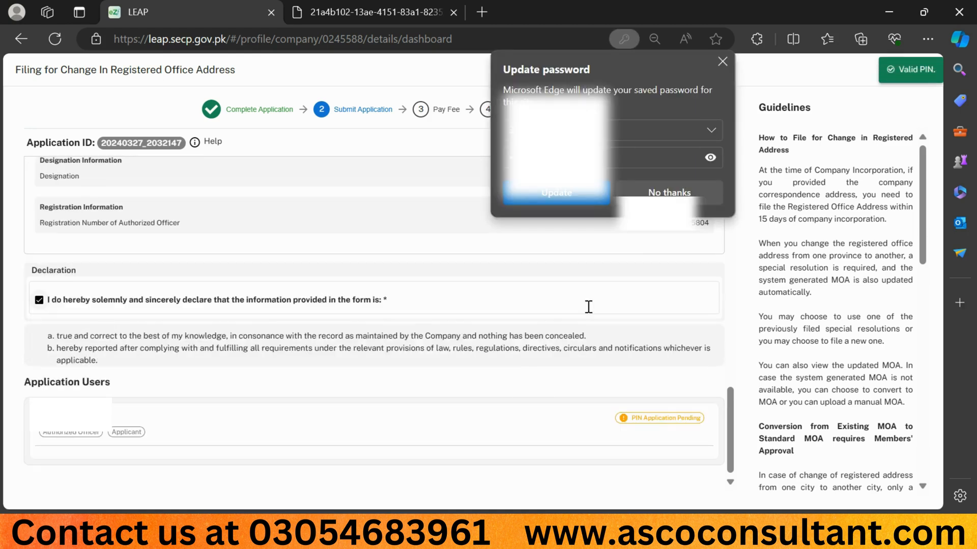
{"action": "left_click", "coordinate": [670, 192]}
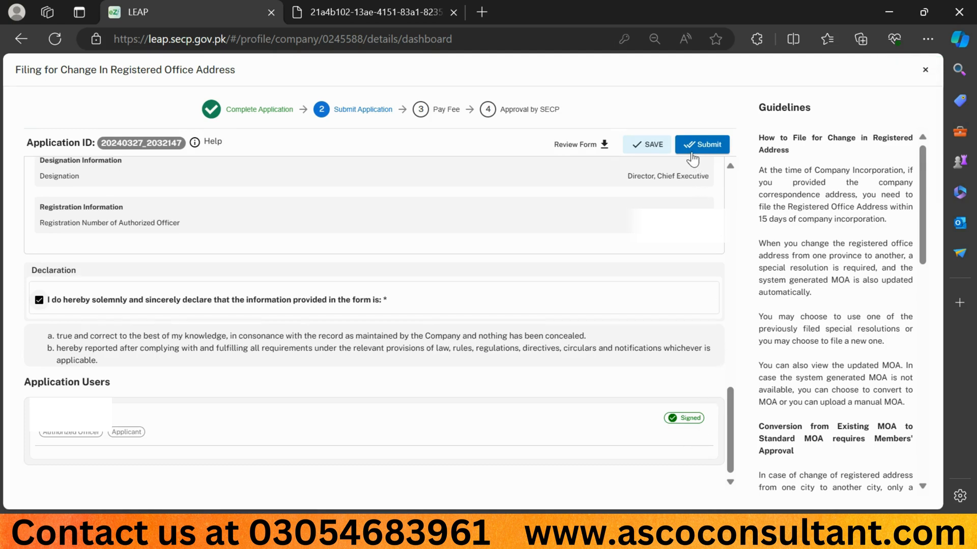
Step: Open the generated form for review and look through its pages down to the Enclosure section
{"action": "left_click", "coordinate": [588, 151]}
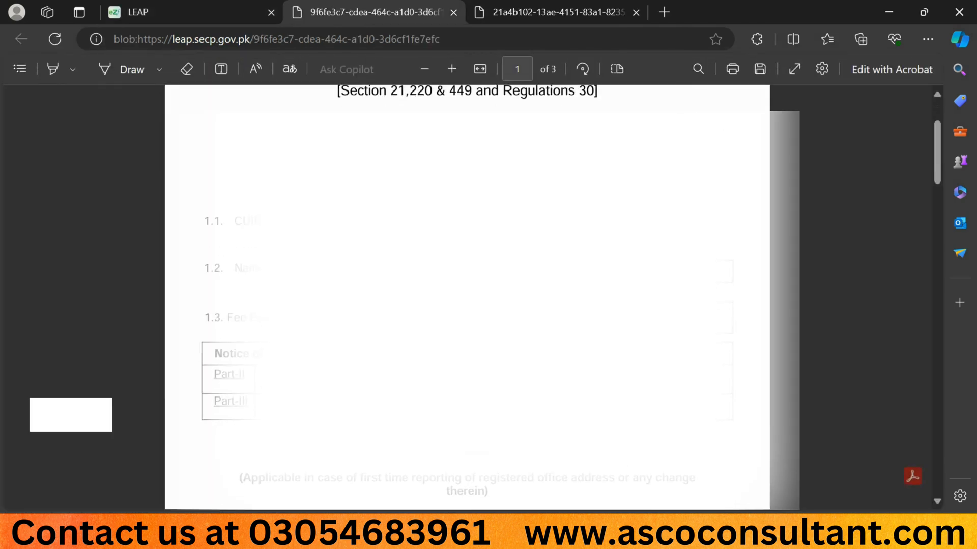
{"action": "scroll", "coordinate": [593, 305], "scroll_direction": "down", "scroll_amount": 20}
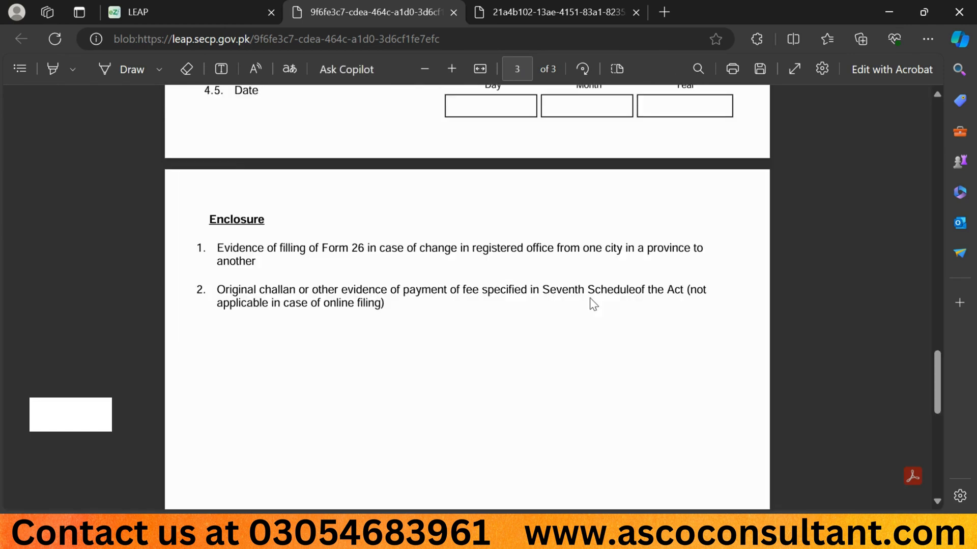
{"action": "scroll", "coordinate": [593, 304], "scroll_direction": "down", "scroll_amount": 1}
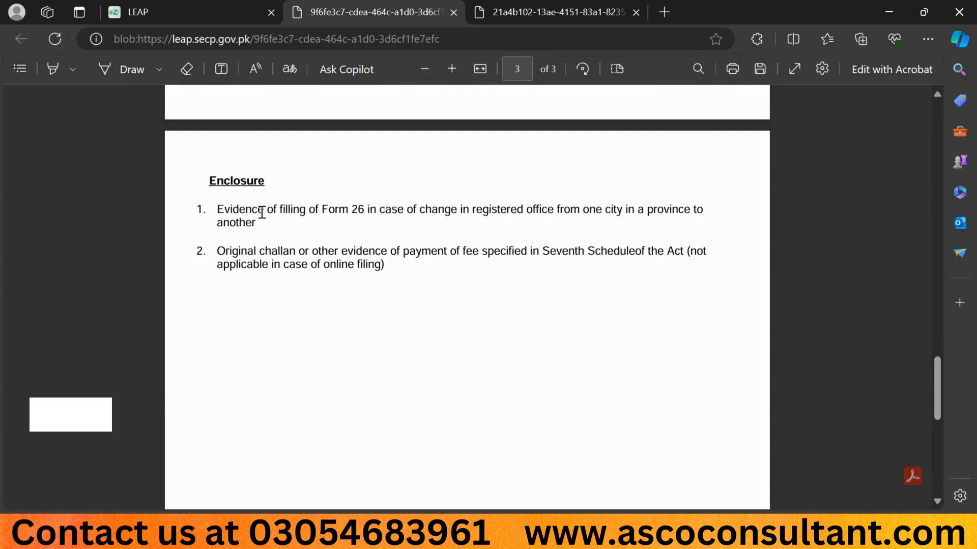